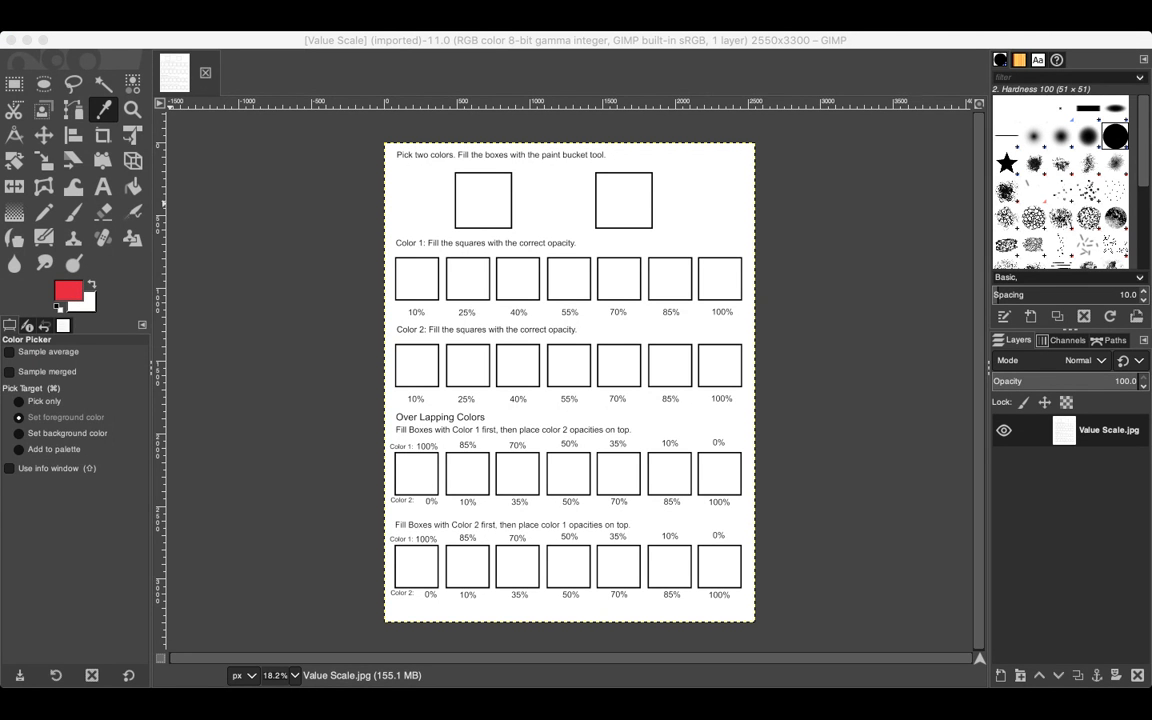
Step: Fill the first sample box at the top of the worksheet with the red color using the Bucket Fill tool
left_click(279, 273)
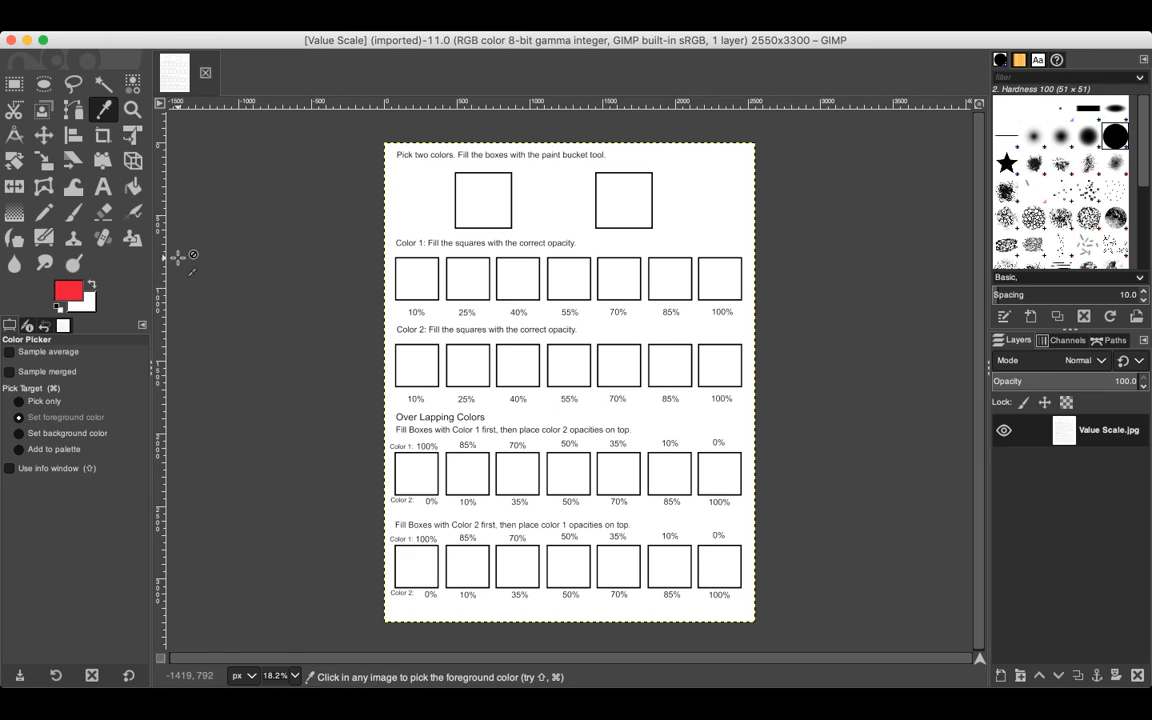
left_click(134, 187)
left_click(483, 195)
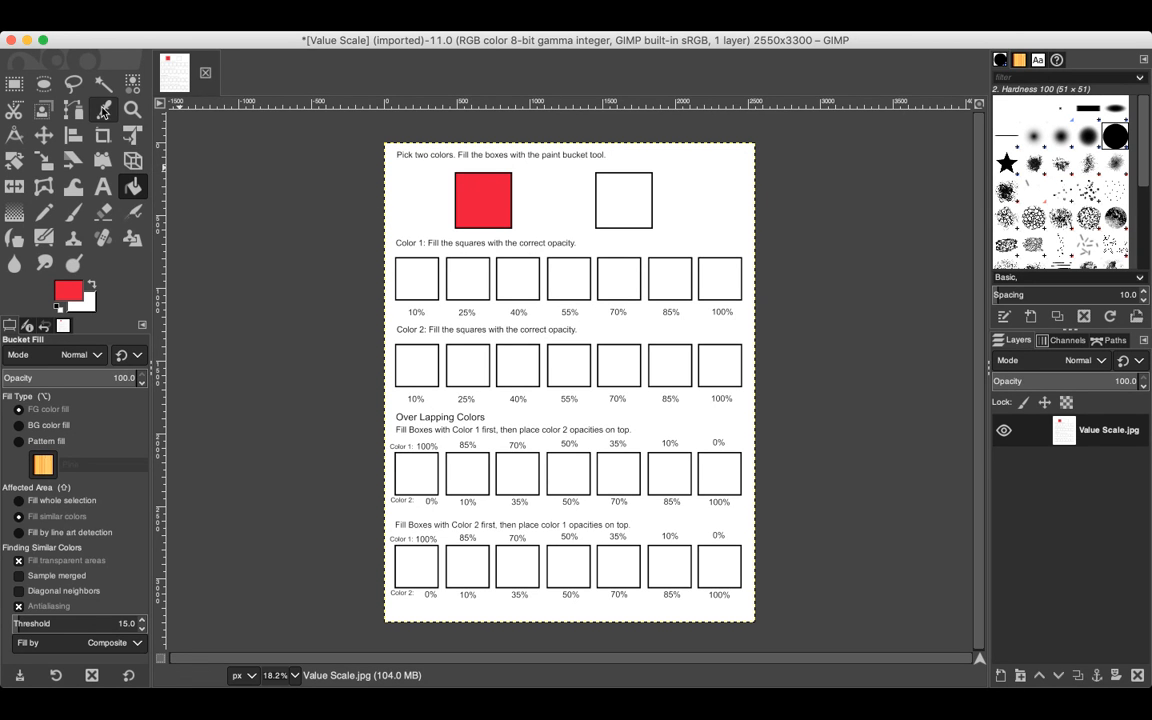
Step: Choose a blue color and fill the second sample box at the top with it
left_click(104, 111)
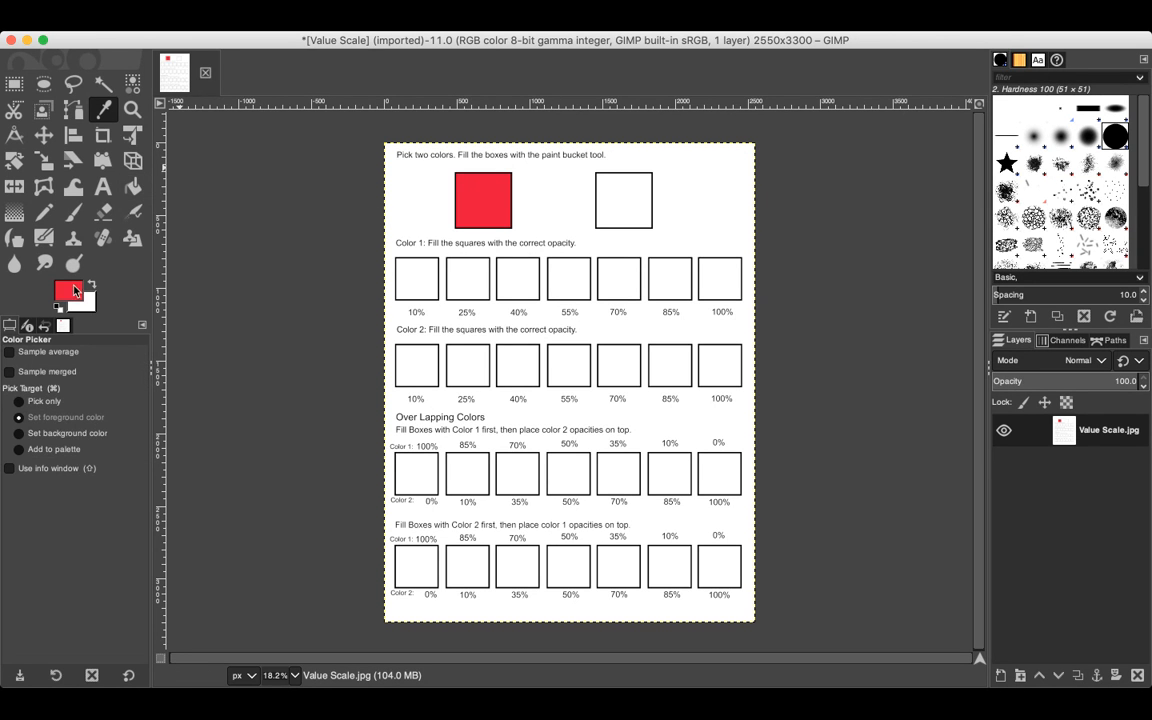
left_click(71, 291)
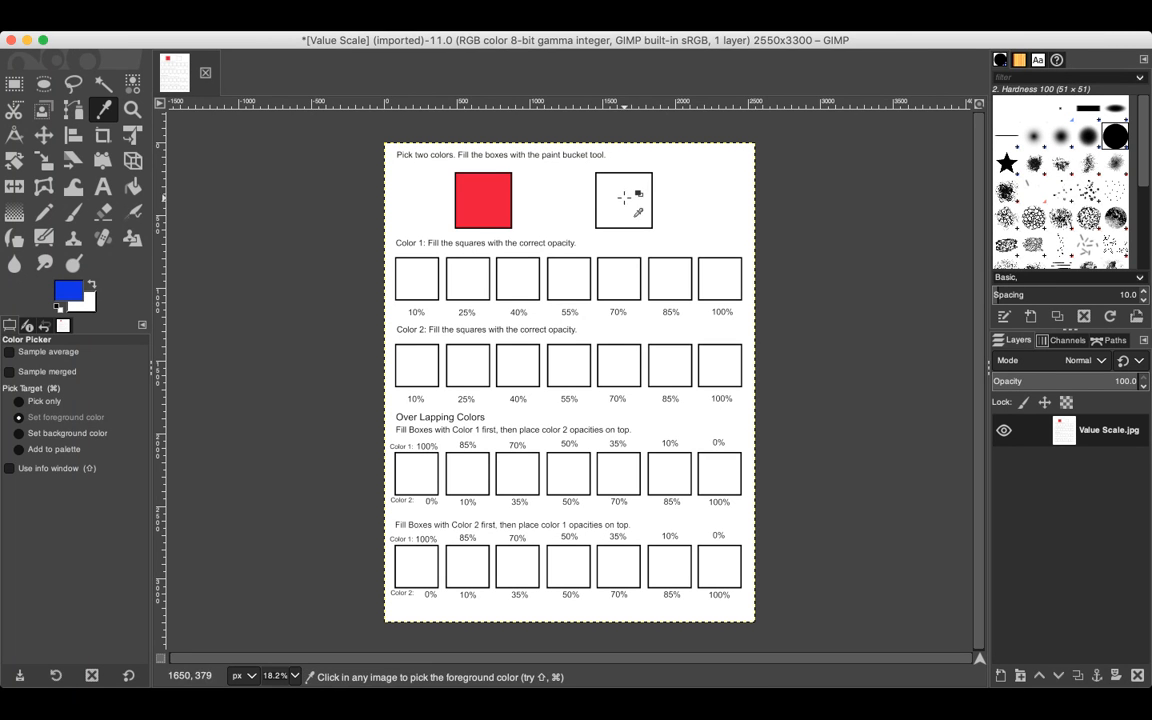
left_click(136, 189)
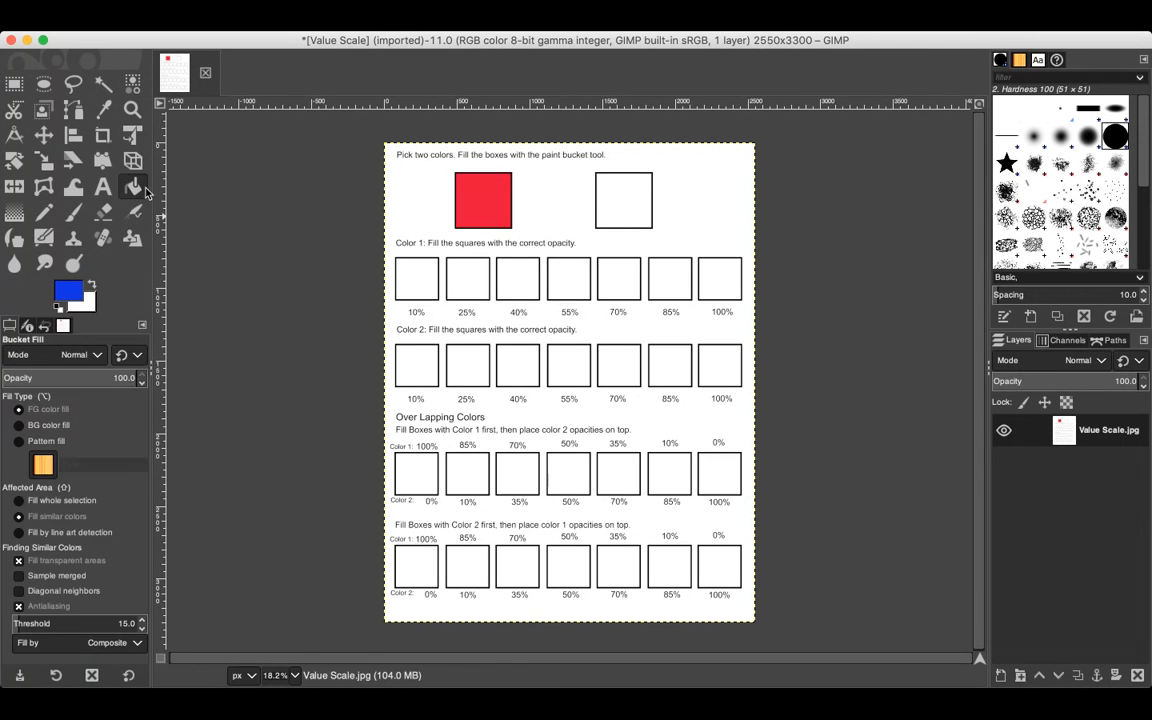
left_click(623, 198)
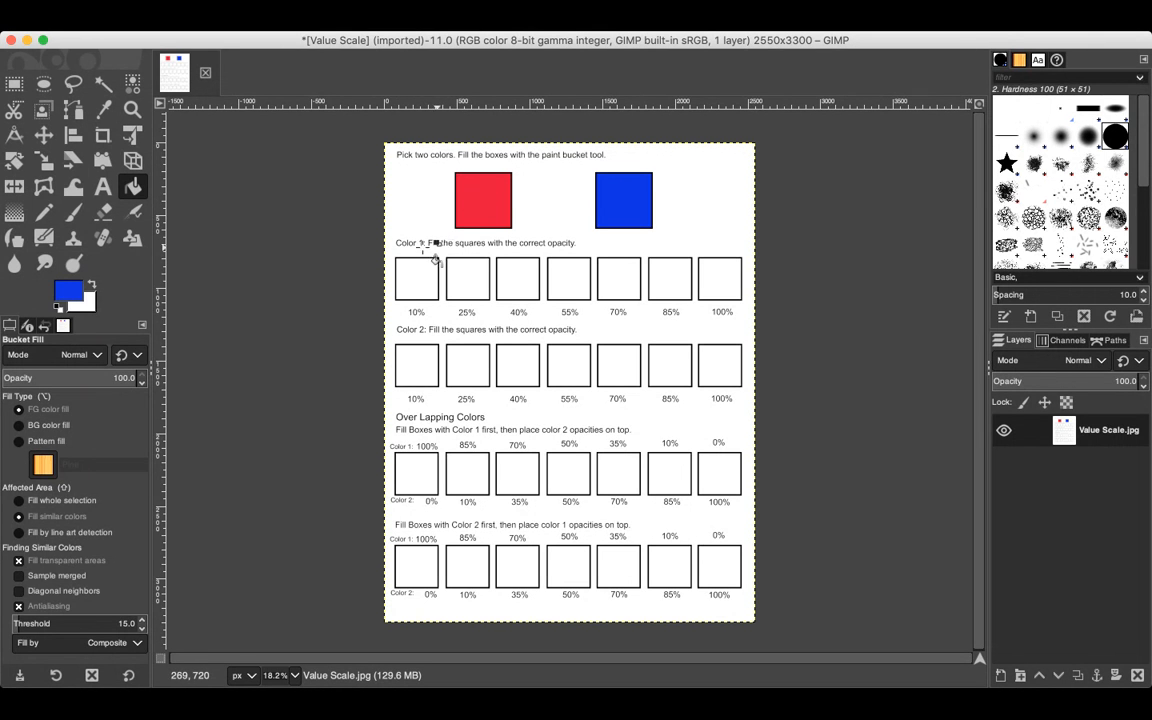
Step: Pick the red from the first sample box and fill the 100% square in the Color 1 row
left_click(103, 109)
left_click(476, 196)
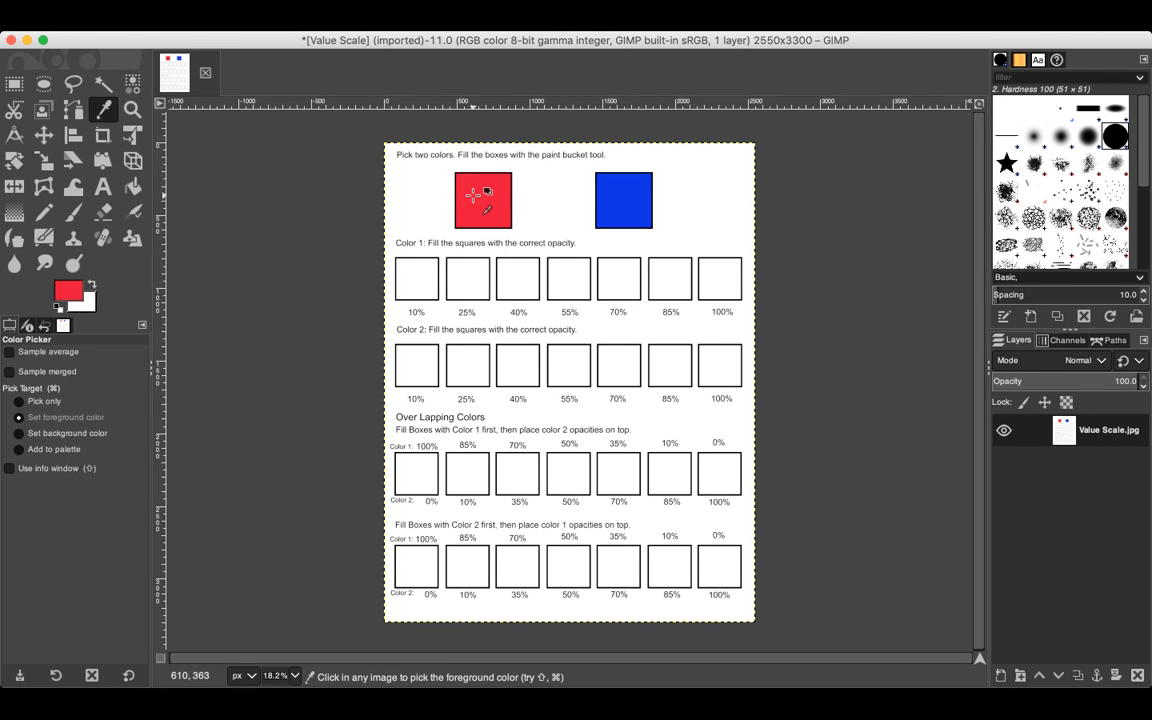
left_click(133, 186)
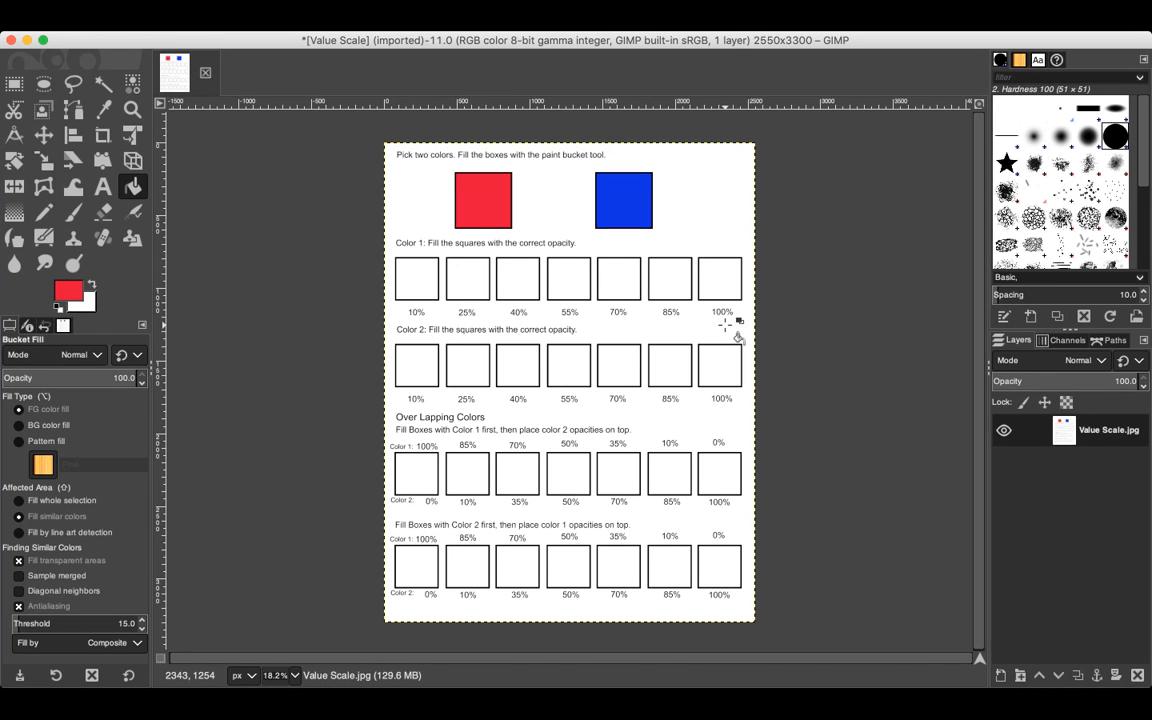
left_click(716, 266)
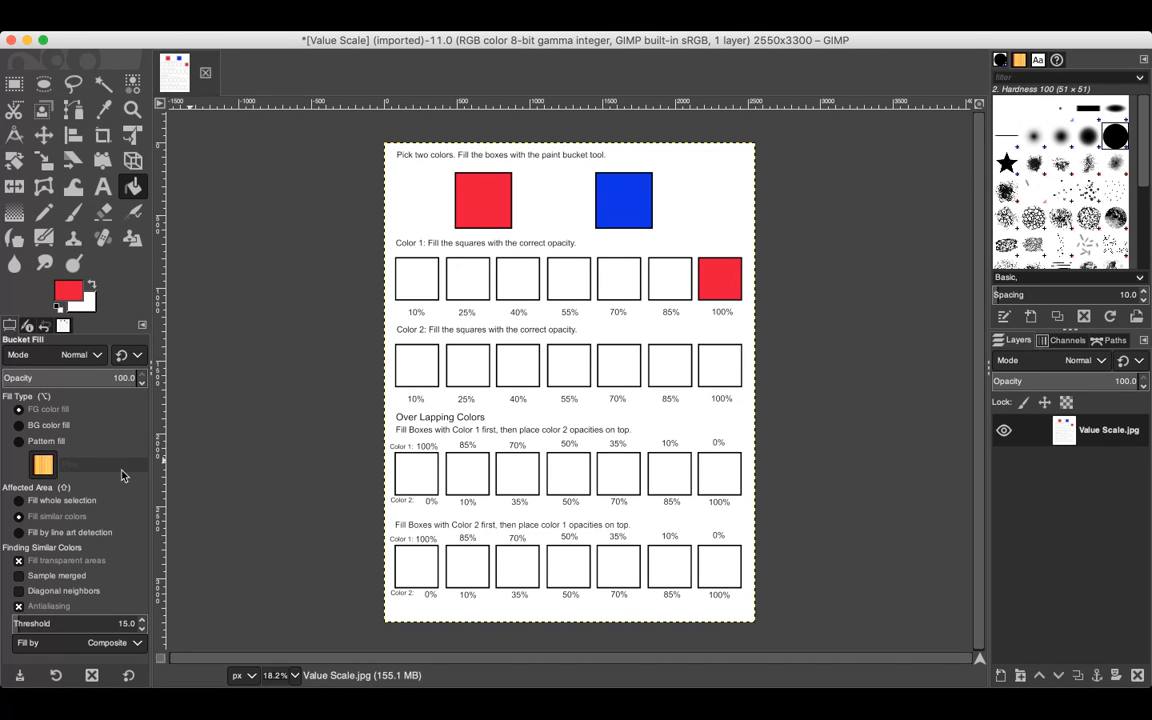
Step: Set the fill opacity to 85 and fill the 85% square in the Color 1 row
double_click(131, 379)
key("BackSpace")
type("85")
key("Return")
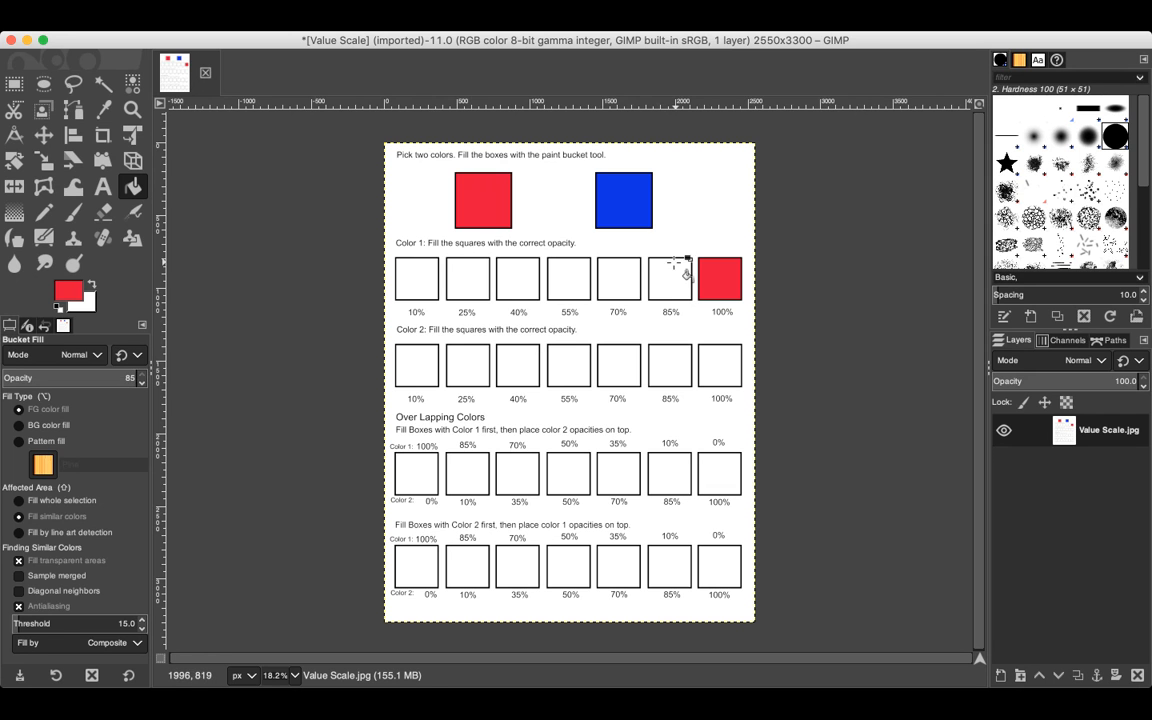
left_click(666, 274)
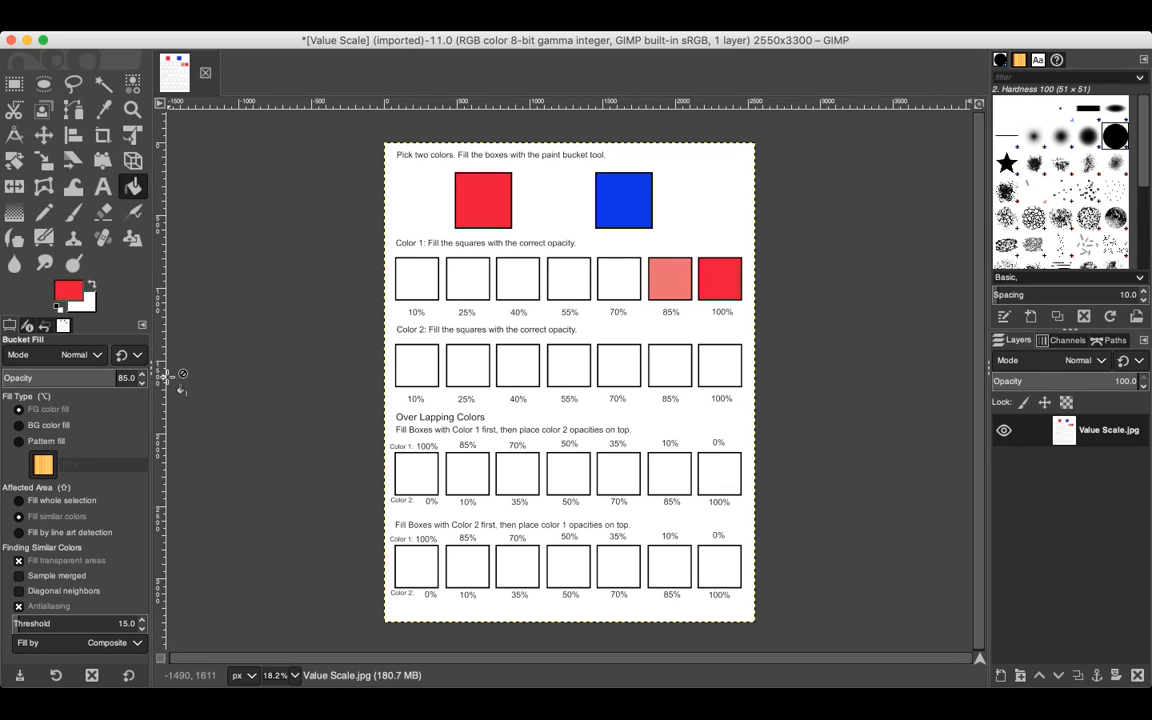
Step: Set the fill opacity to 70 and fill the 70% square in the Color 1 row
left_click(139, 379)
key("BackSpace")
key("BackSpace")
key("BackSpace")
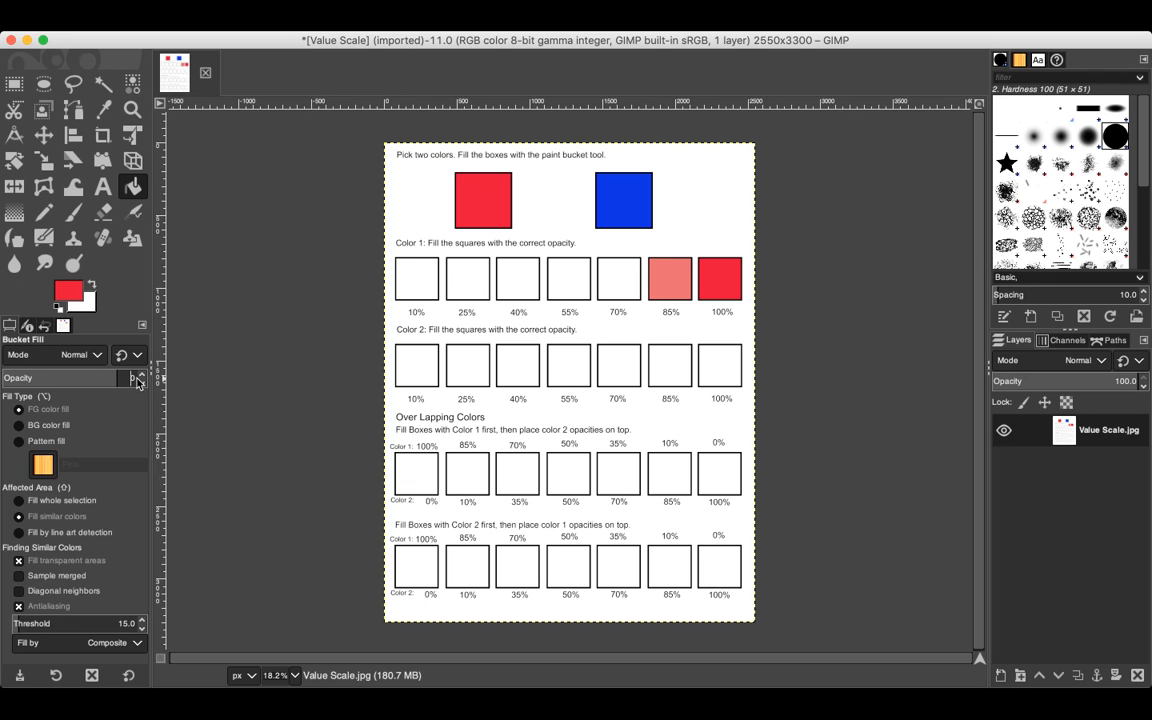
type("70.0")
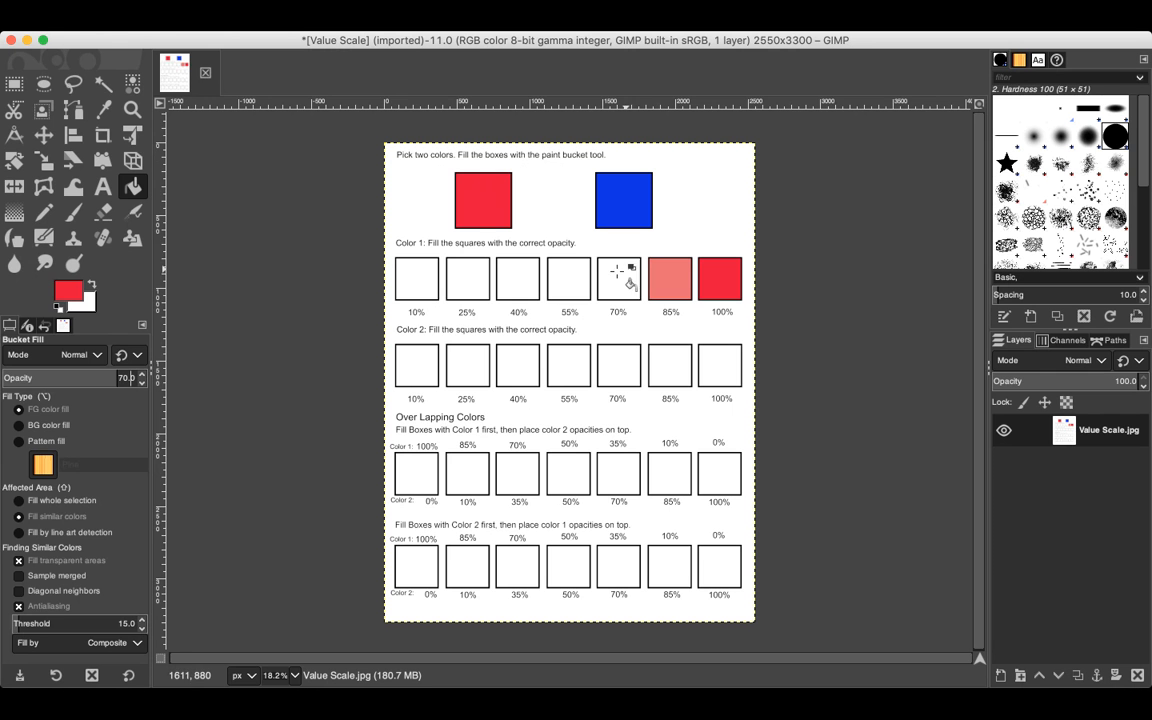
left_click(617, 270)
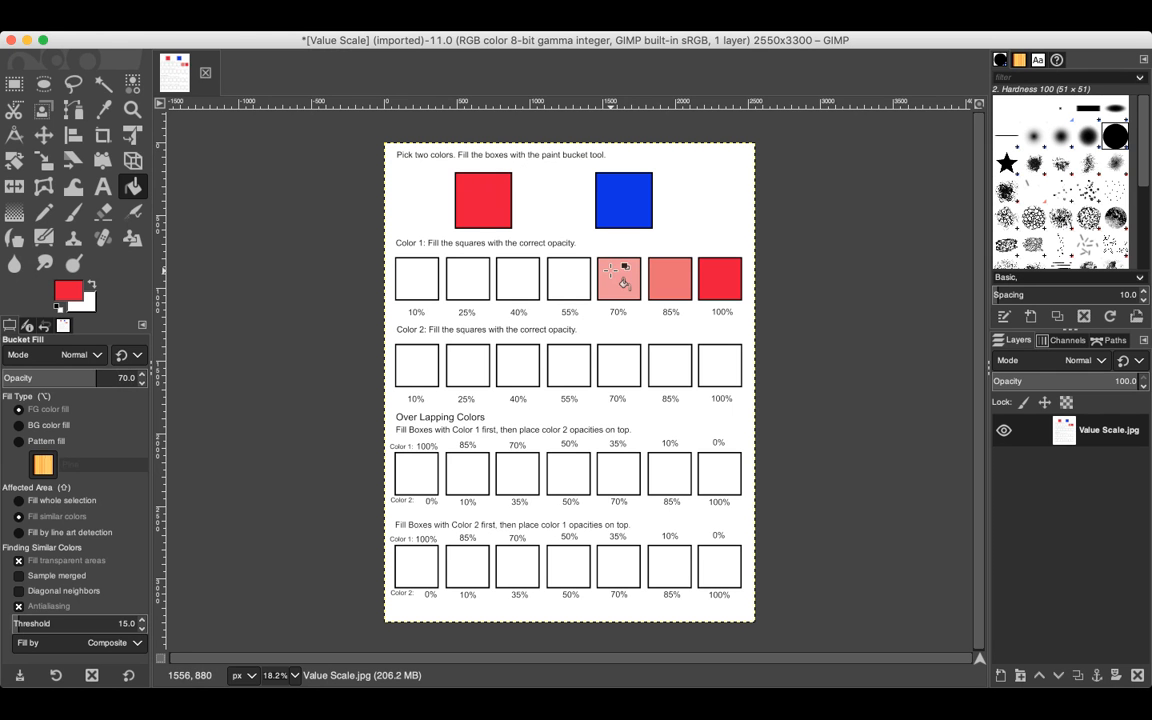
Step: Set the fill opacity to 55 and fill the 55% square in the Color 1 row
left_click(135, 377)
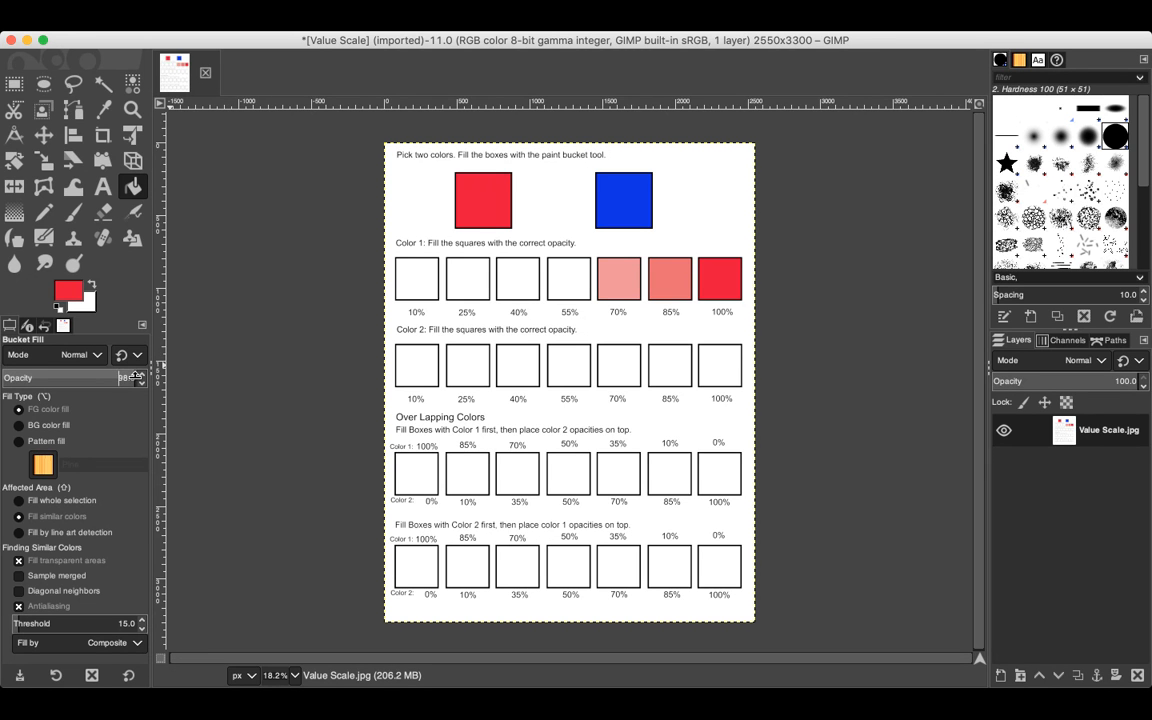
key("BackSpace")
type("55")
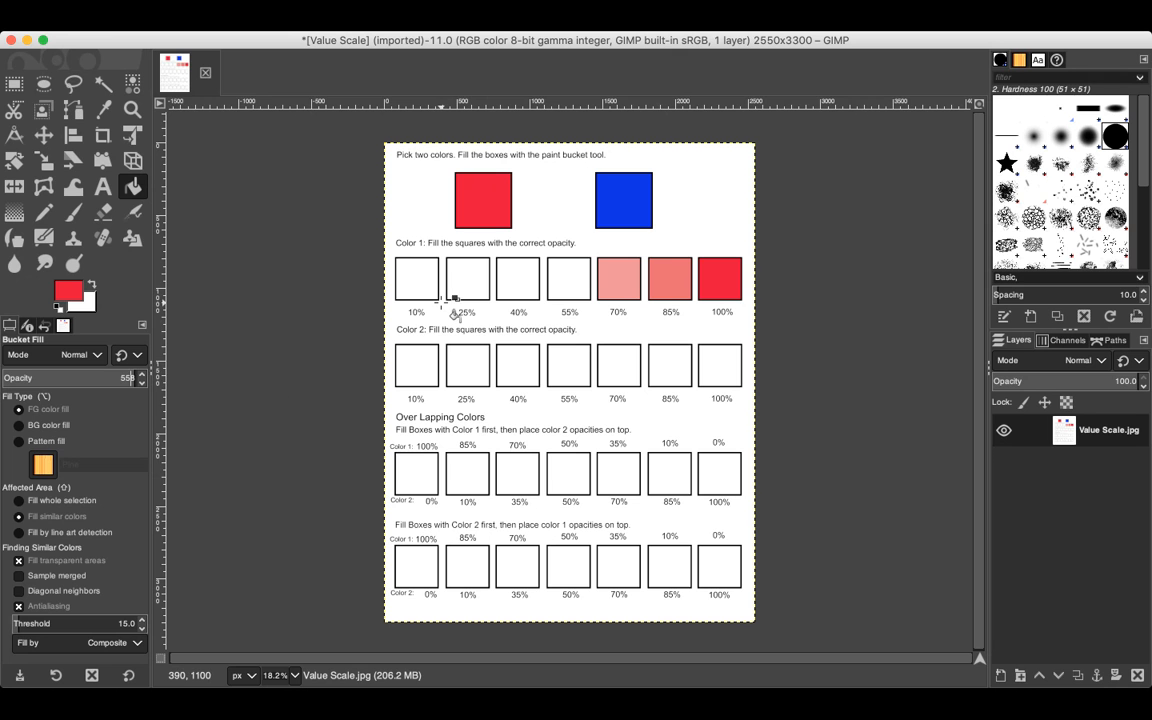
left_click(568, 272)
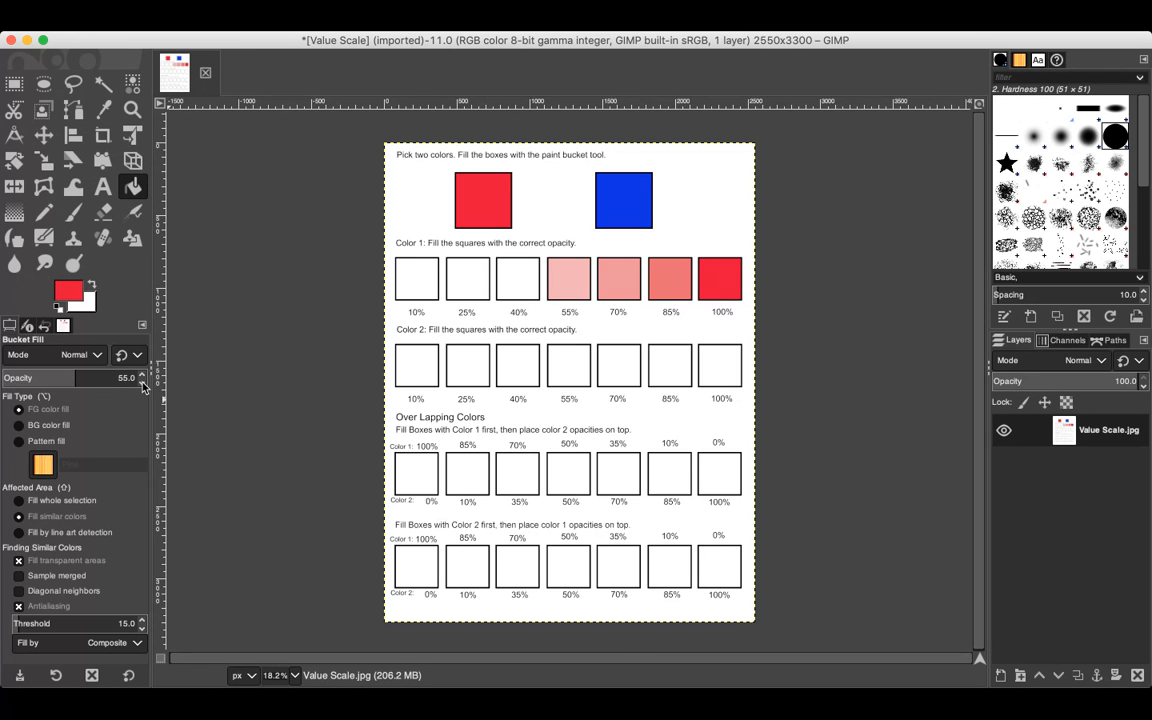
Step: Lower the fill opacity to 40 and fill the 40% square in the Color 1 row
left_click_drag(142, 384, 142, 386)
left_click(517, 278)
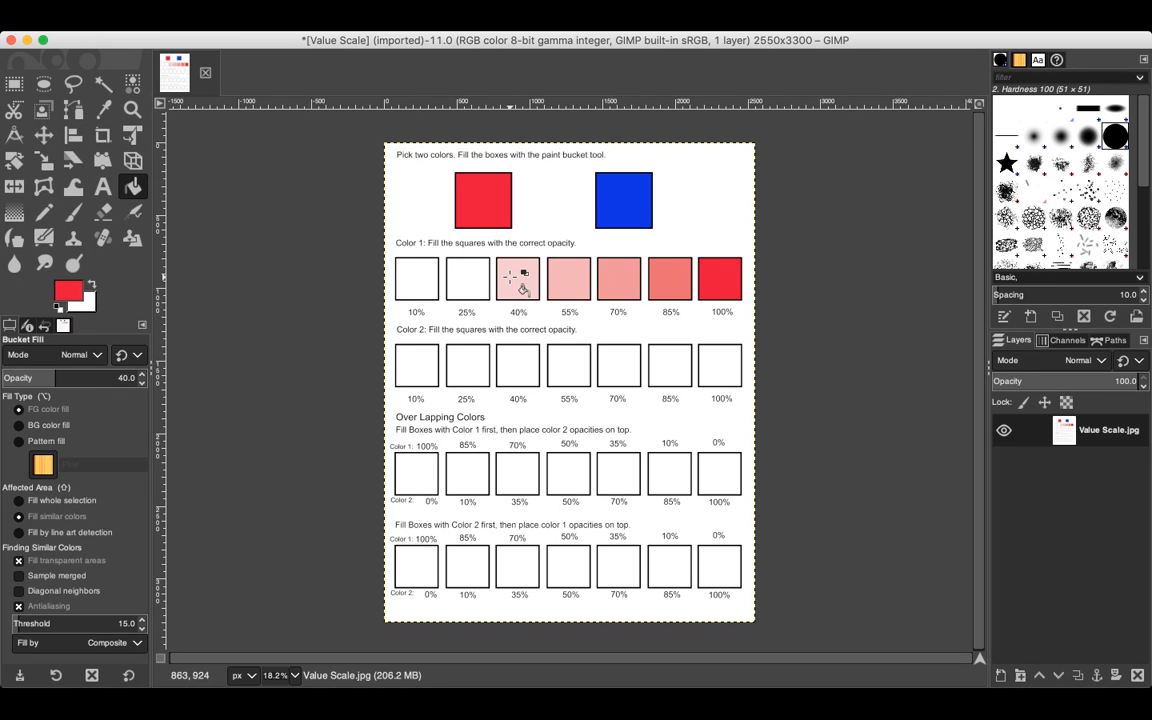
Step: Set the fill opacity to 25 and fill the 25% square in the Color 1 row
double_click(136, 379)
type("25")
left_click(458, 268)
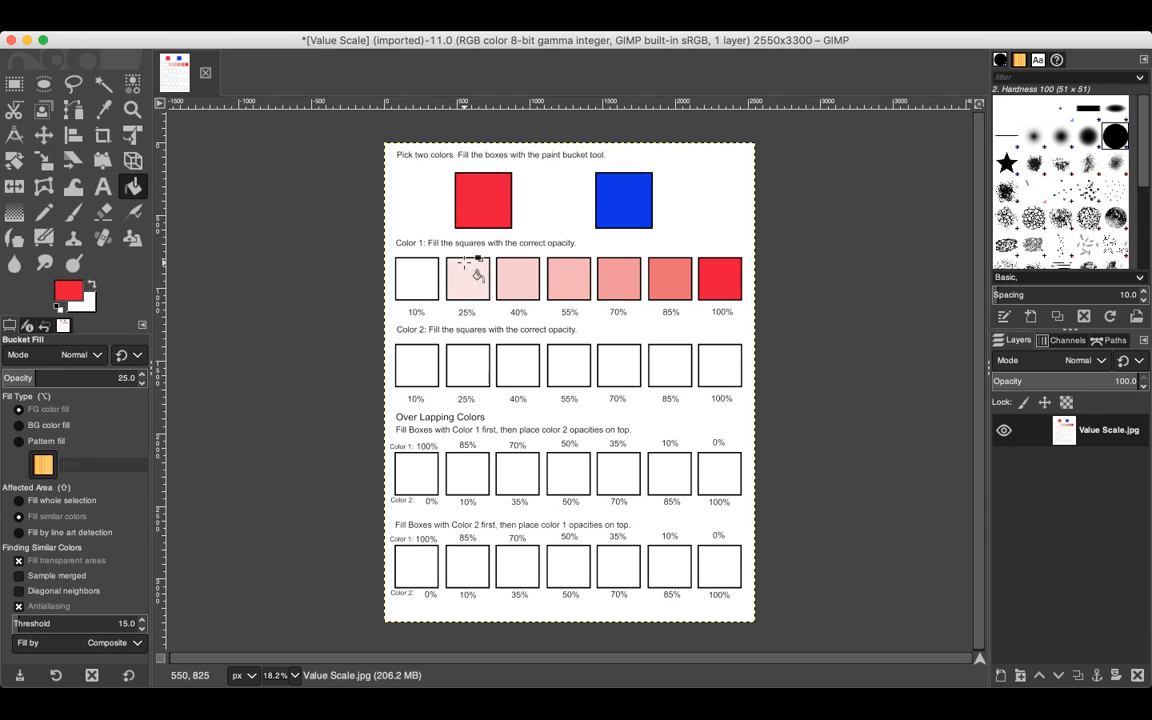
Step: Set the fill opacity to 10 and fill the 10% square in the Color 1 row
left_click(133, 378)
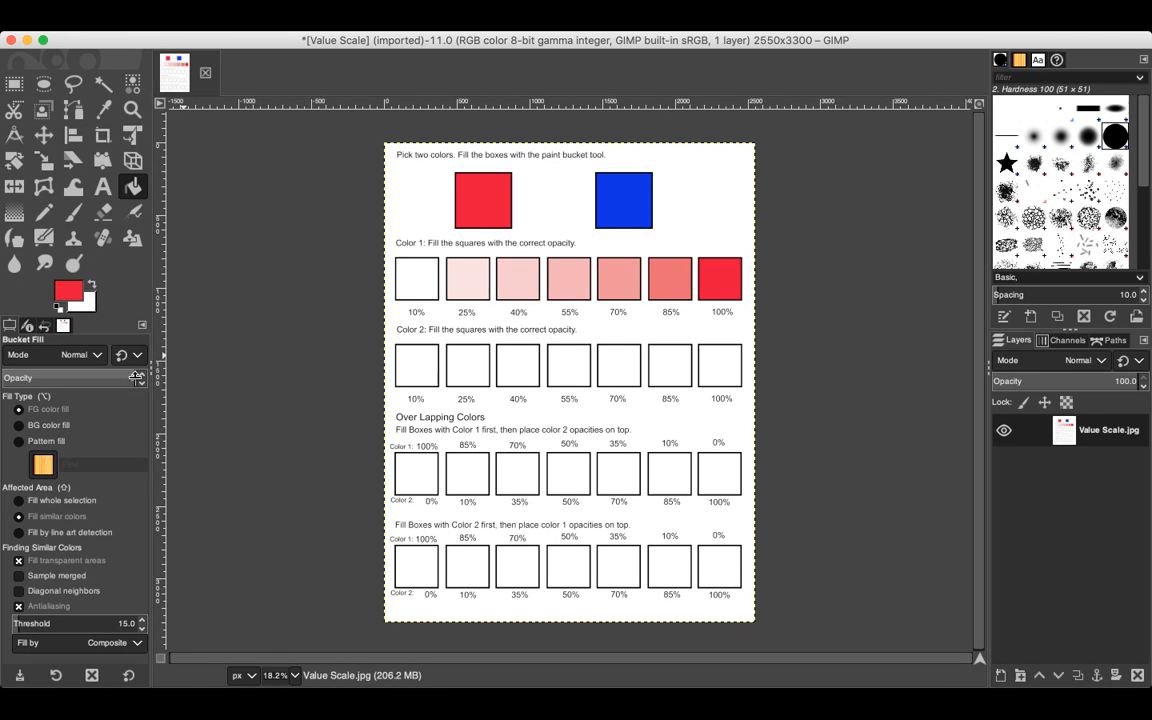
type("10")
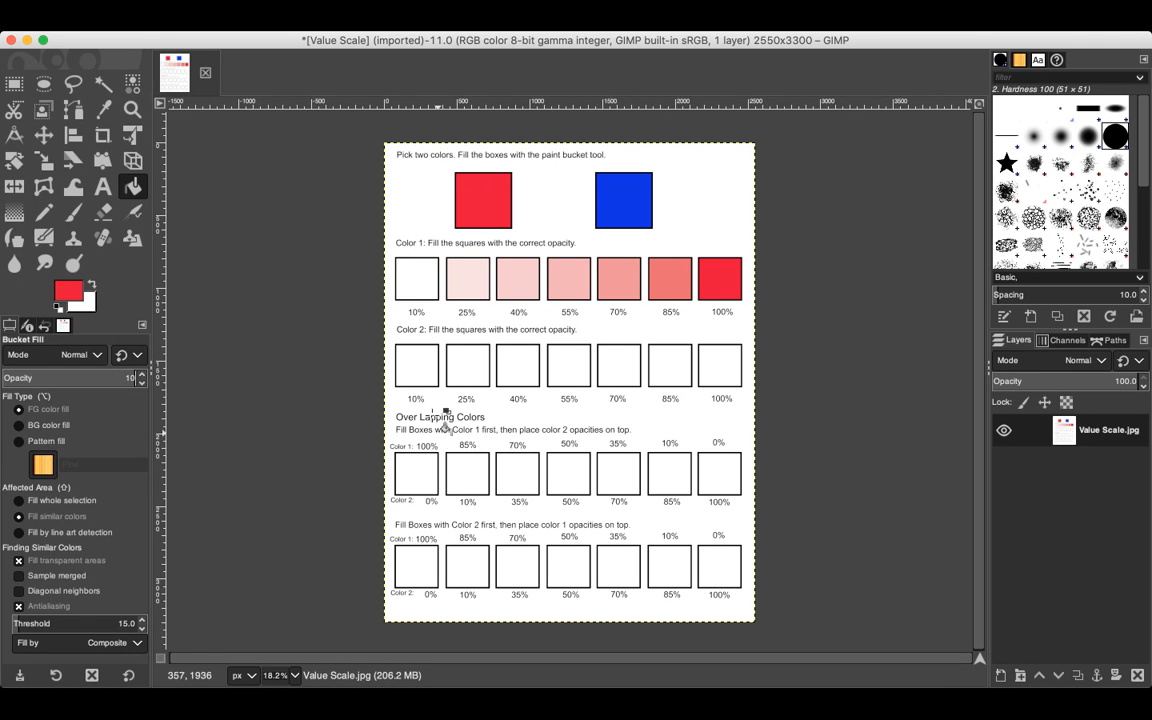
left_click(418, 265)
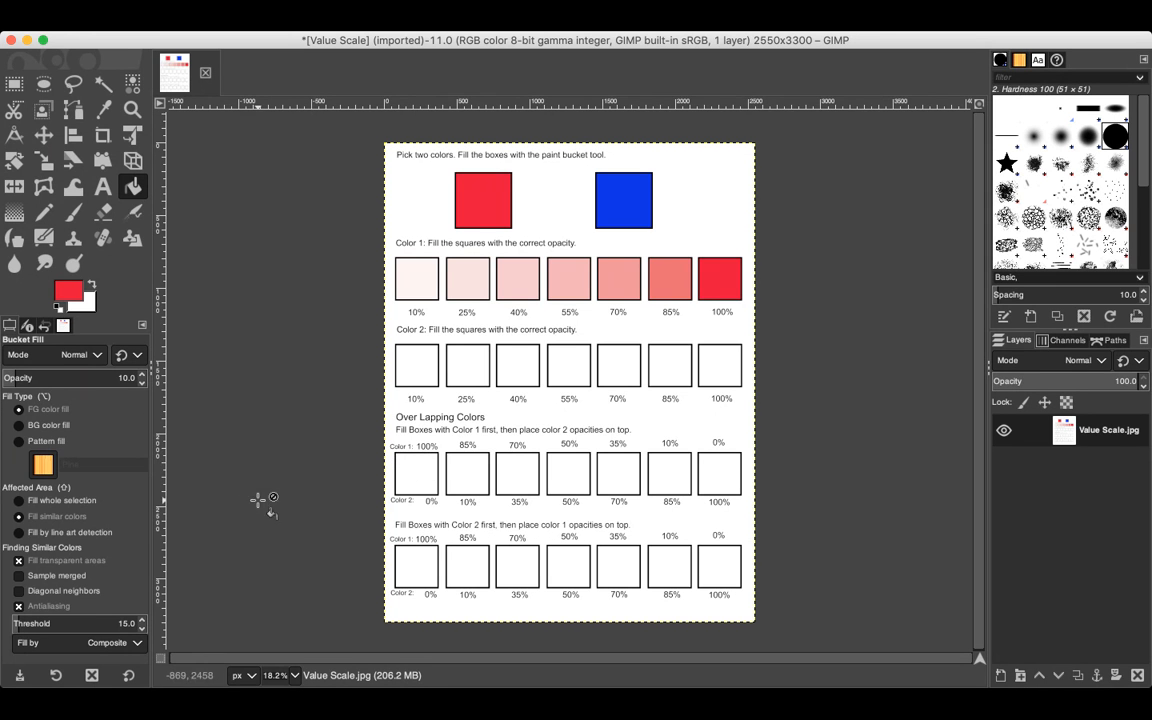
Step: Set the fill opacity back to 100 and fill the first box of the first overlapping-colors row with red
key("BackSpace")
key("BackSpace")
type("0")
left_click(416, 470)
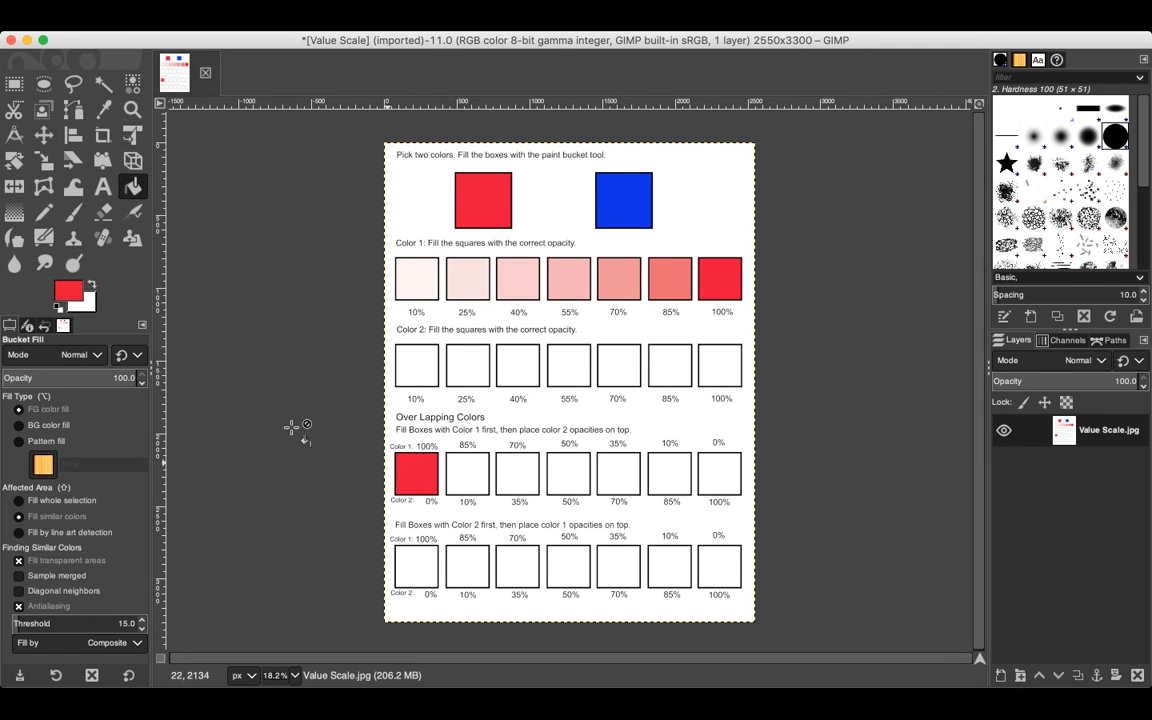
Step: Set the fill opacity to 85 and fill the second box of the first overlapping row with red
left_click(134, 378)
key("BackSpace")
key("BackSpace")
key("BackSpace")
key("BackSpace")
key("BackSpace")
type("85")
left_click(466, 472)
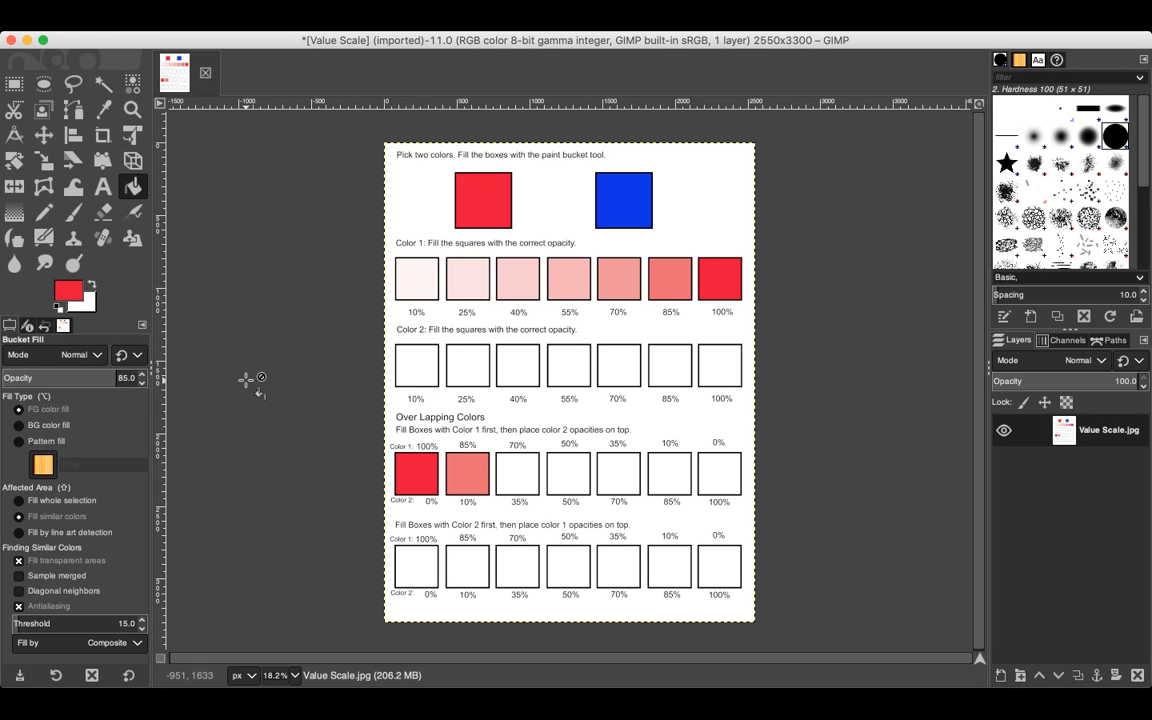
Step: Set the fill opacity to 70 and fill the third box of the first overlapping row, undoing an accidental page-background fill
left_click(134, 379)
key("BackSpace")
key("BackSpace")
type("70")
left_click(491, 466)
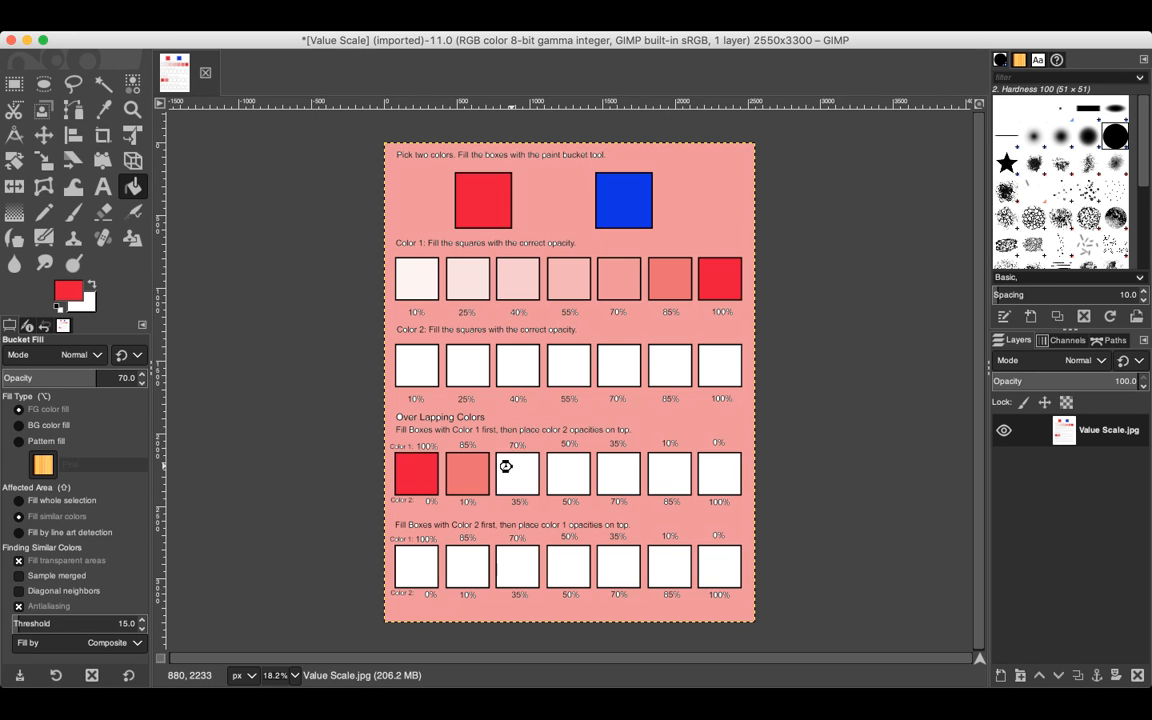
key("ctrl+z")
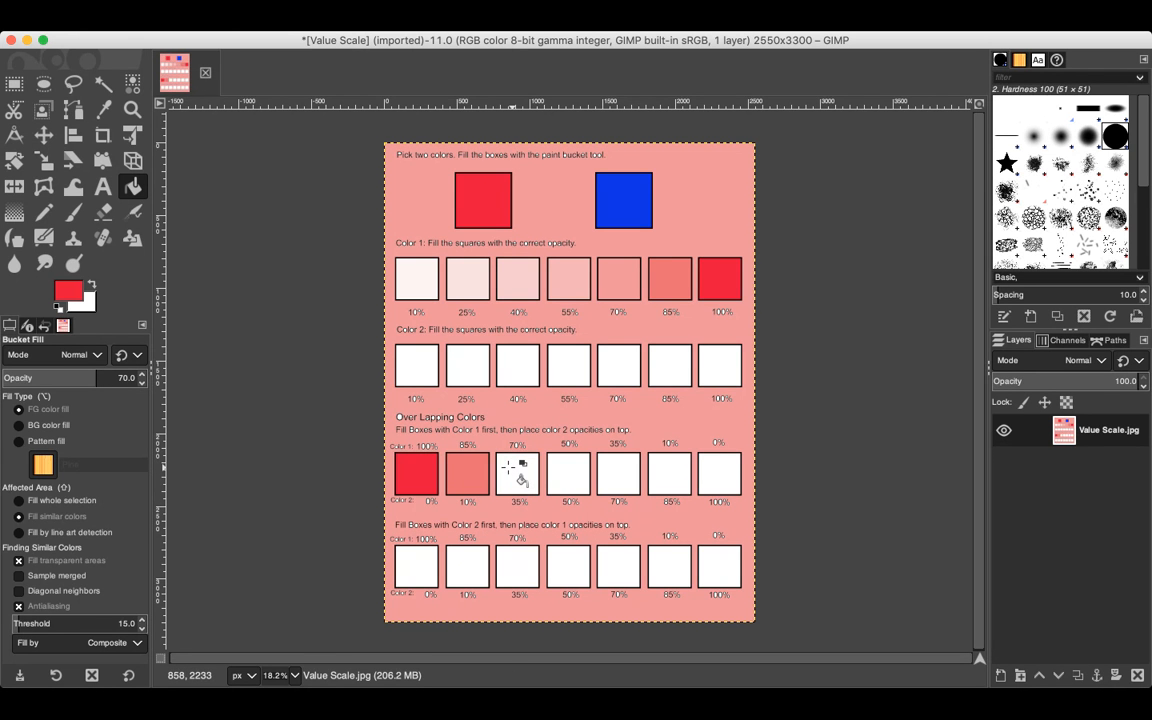
key("ctrl+z")
left_click(505, 464)
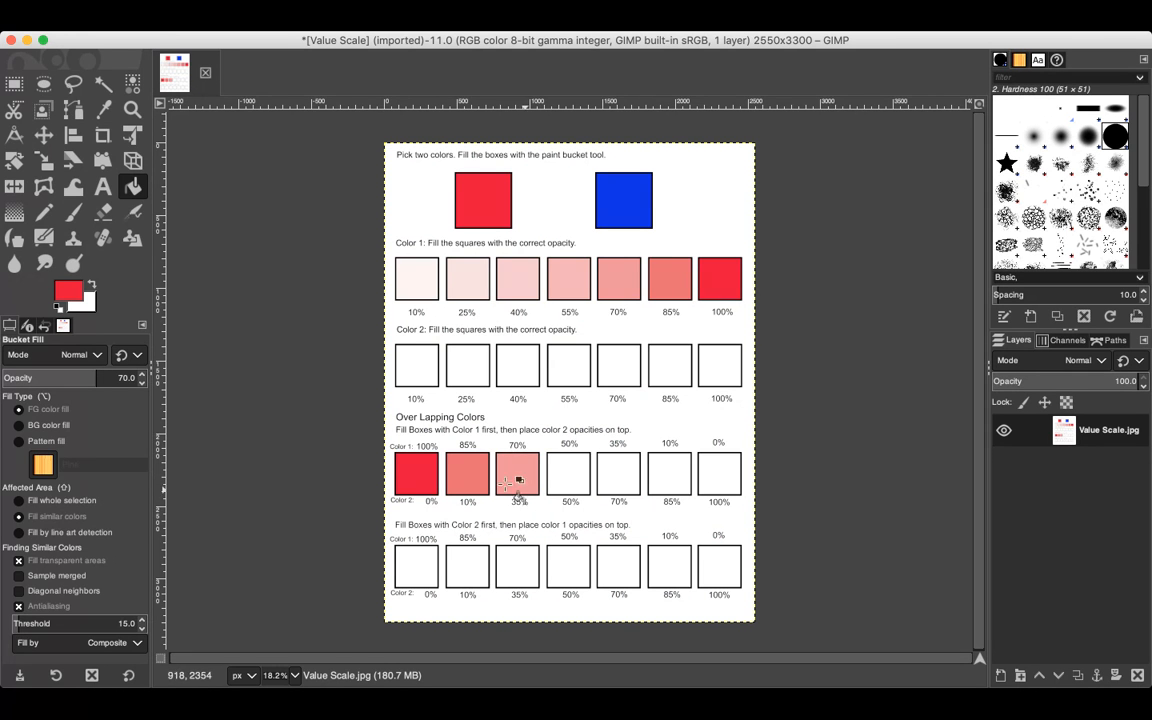
Step: Set the fill opacity to 50 and fill the fourth box of the first overlapping row with red
left_click(135, 377)
key("BackSpace")
key("BackSpace")
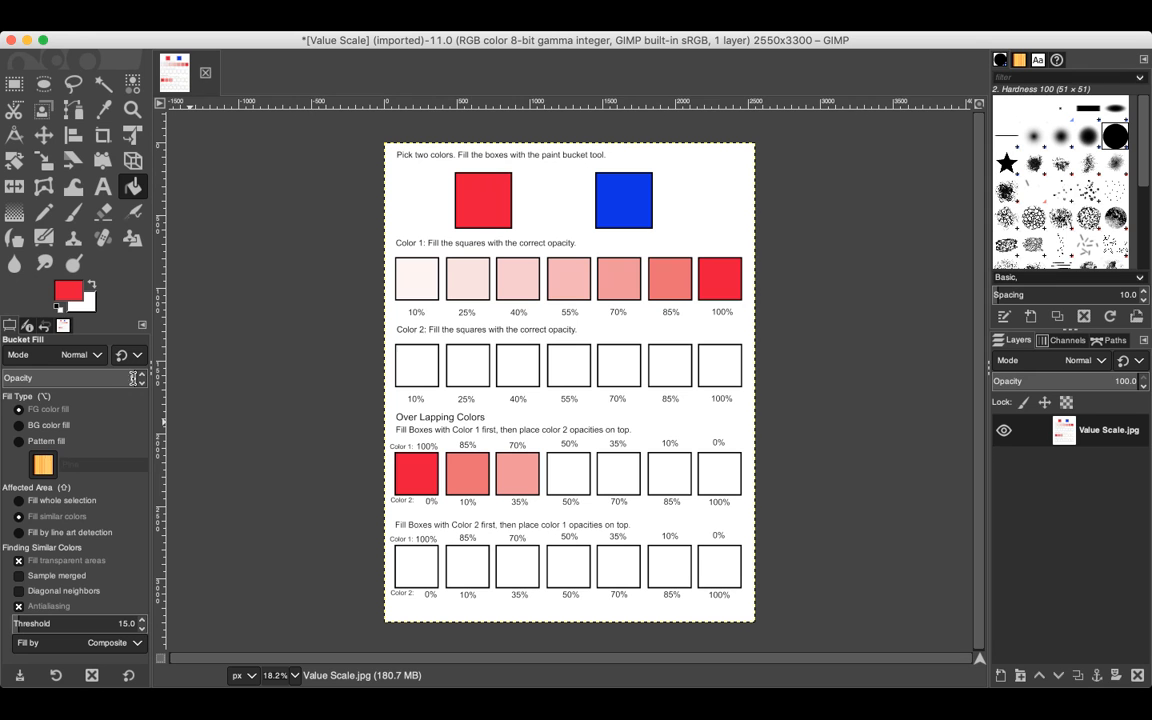
type("50")
key("Return")
left_click(564, 474)
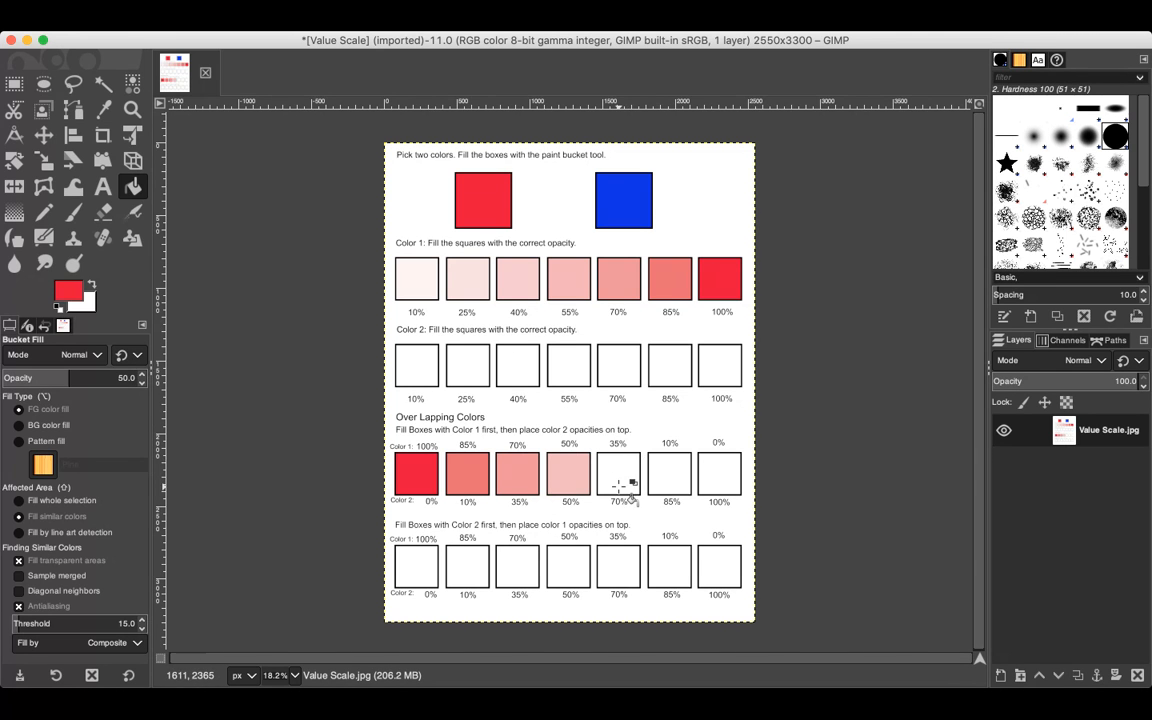
Step: Set the fill opacity to 35 and fill the fifth box of the first overlapping row with red
left_click(136, 378)
key("BackSpace")
type("35")
key("Return")
left_click(614, 469)
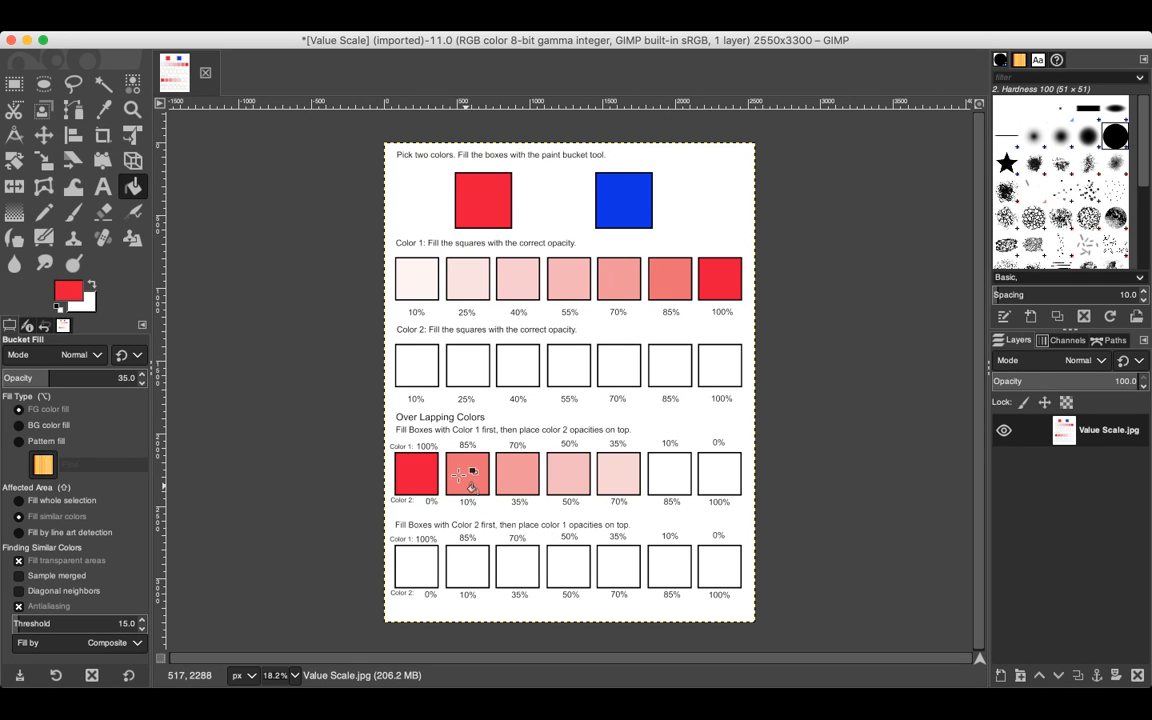
Step: Pick the blue from the second sample box and layer it at 10% opacity over the second overlapping box
left_click(104, 109)
left_click(623, 180)
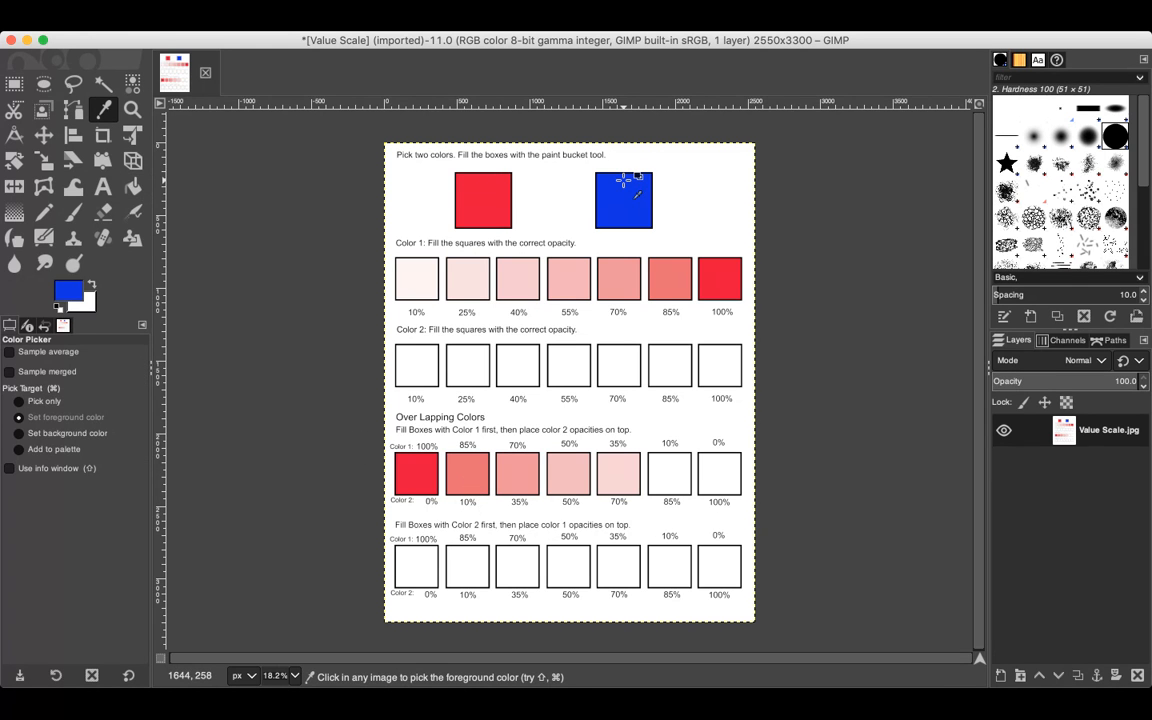
left_click(132, 188)
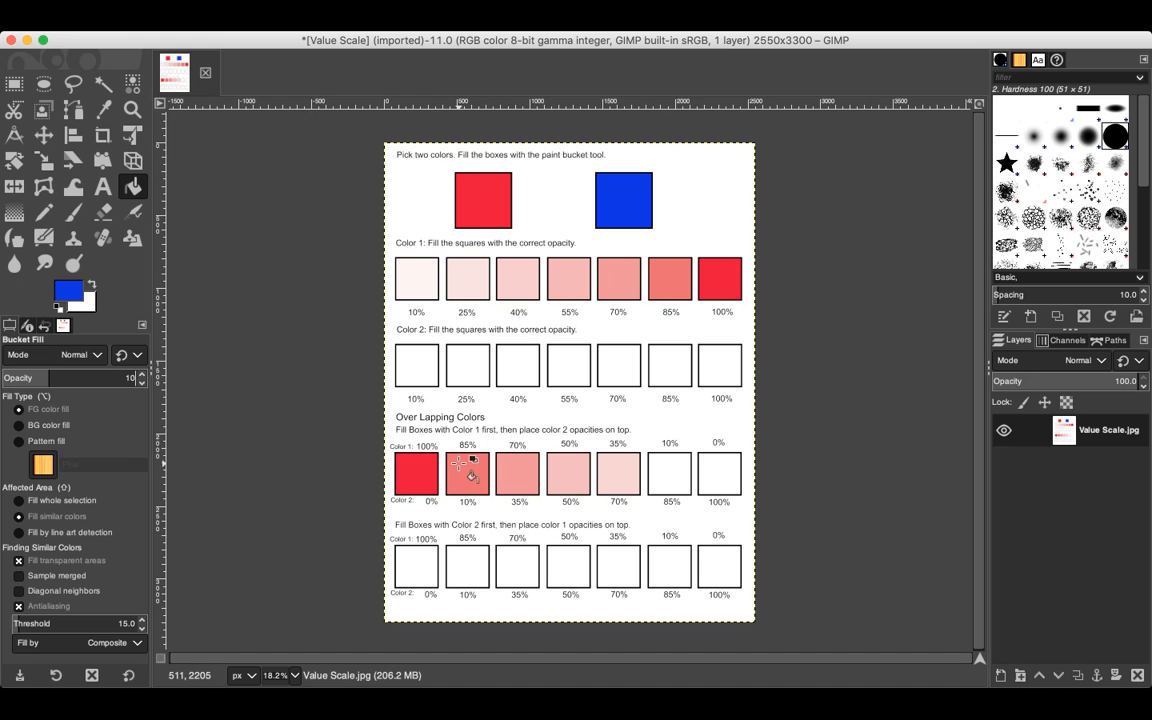
key("Return")
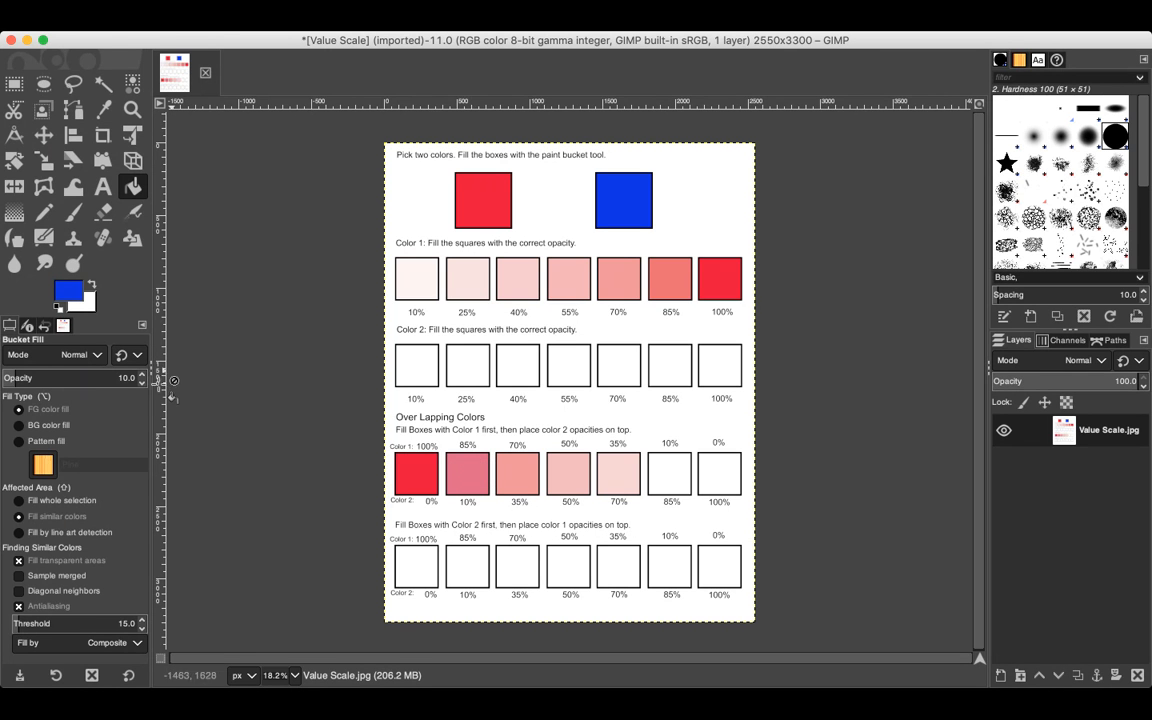
Step: Set the fill opacity to 35 and layer blue over the third box of the first overlapping row
type("35")
left_click(503, 470)
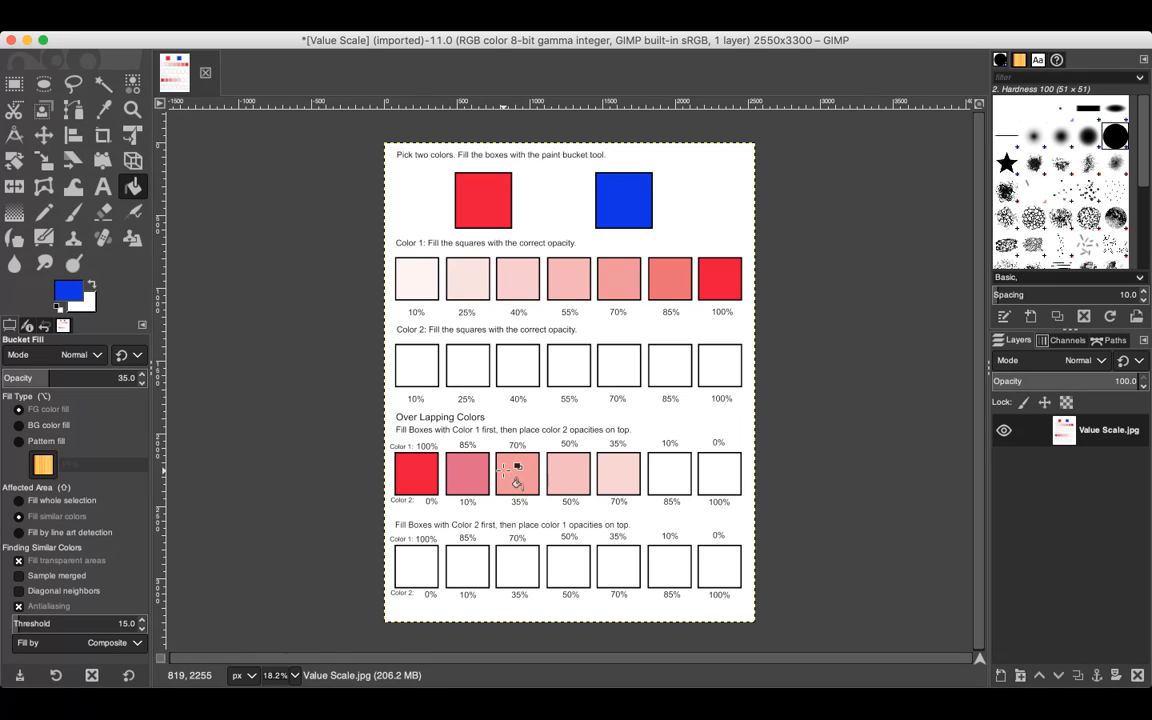
left_click(503, 470)
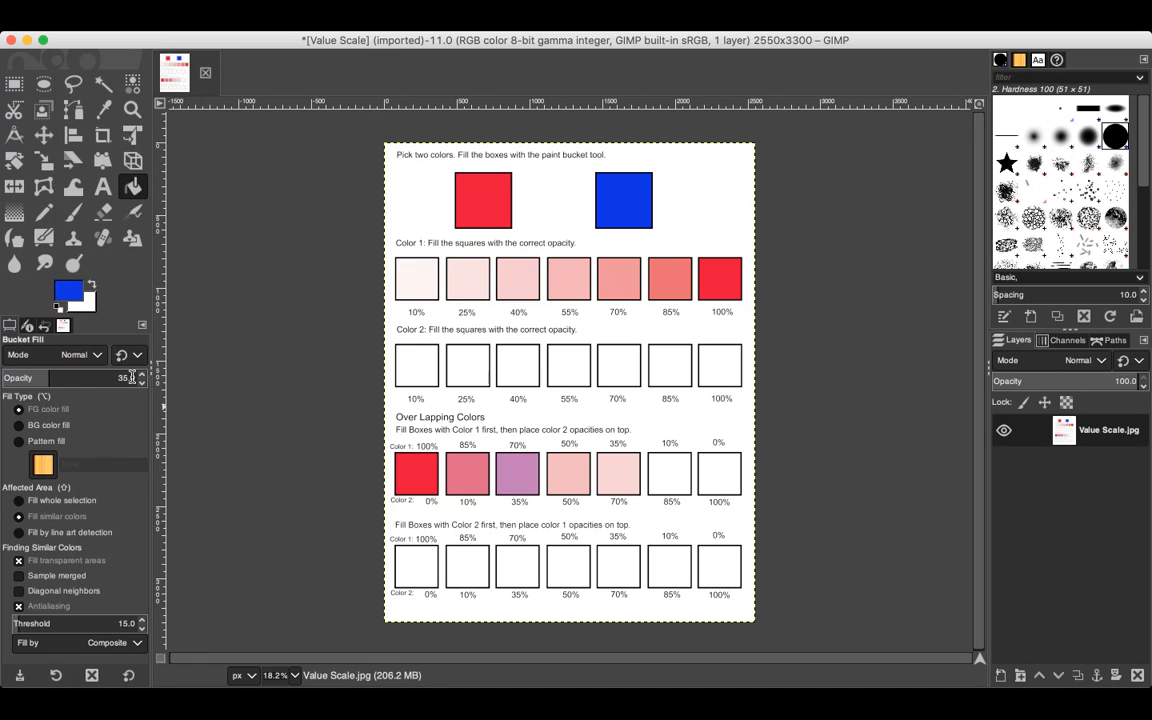
Step: Set the fill opacity to 50 and layer blue over the fourth box of the first overlapping row
type("50")
key("Return")
left_click(572, 470)
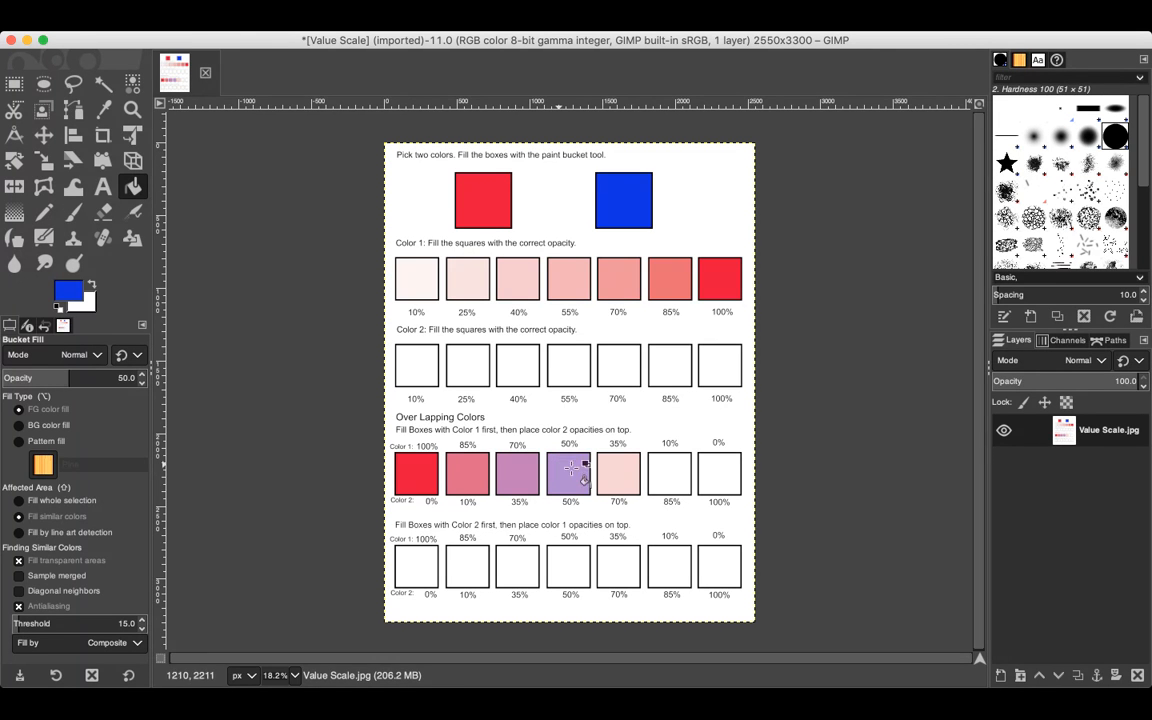
Step: Set the fill opacity to 70 and layer blue over the fifth box of the first overlapping row
double_click(134, 383)
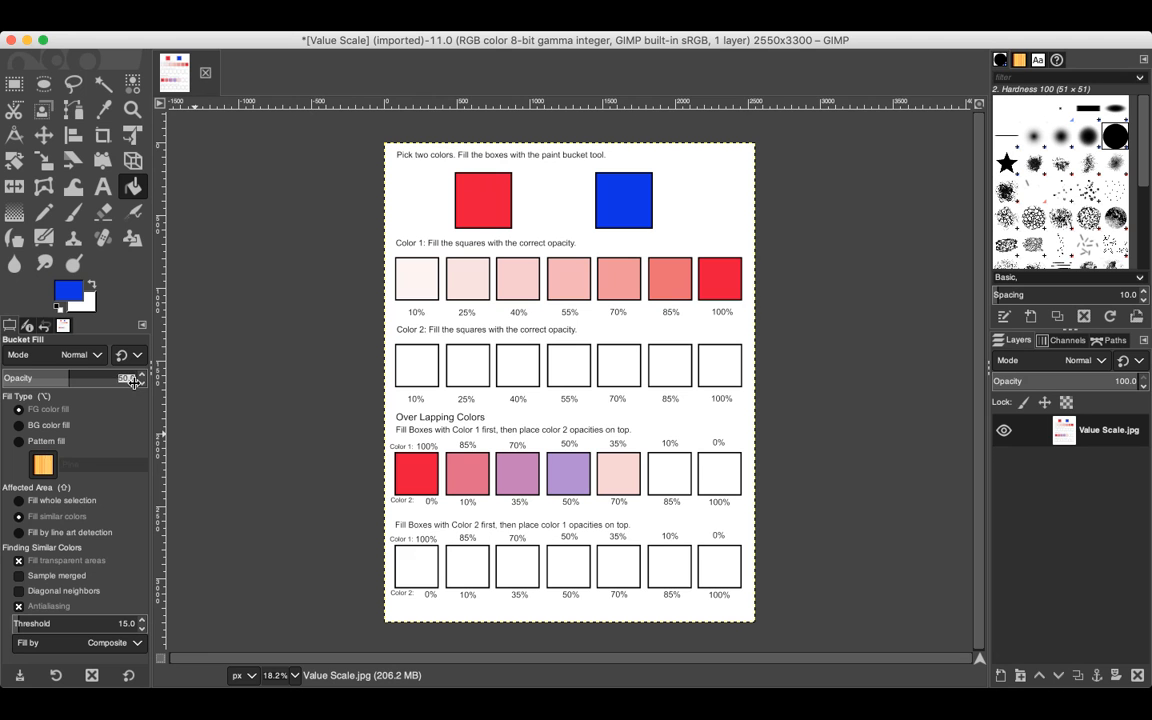
key("BackSpace")
type("70")
left_click(606, 466)
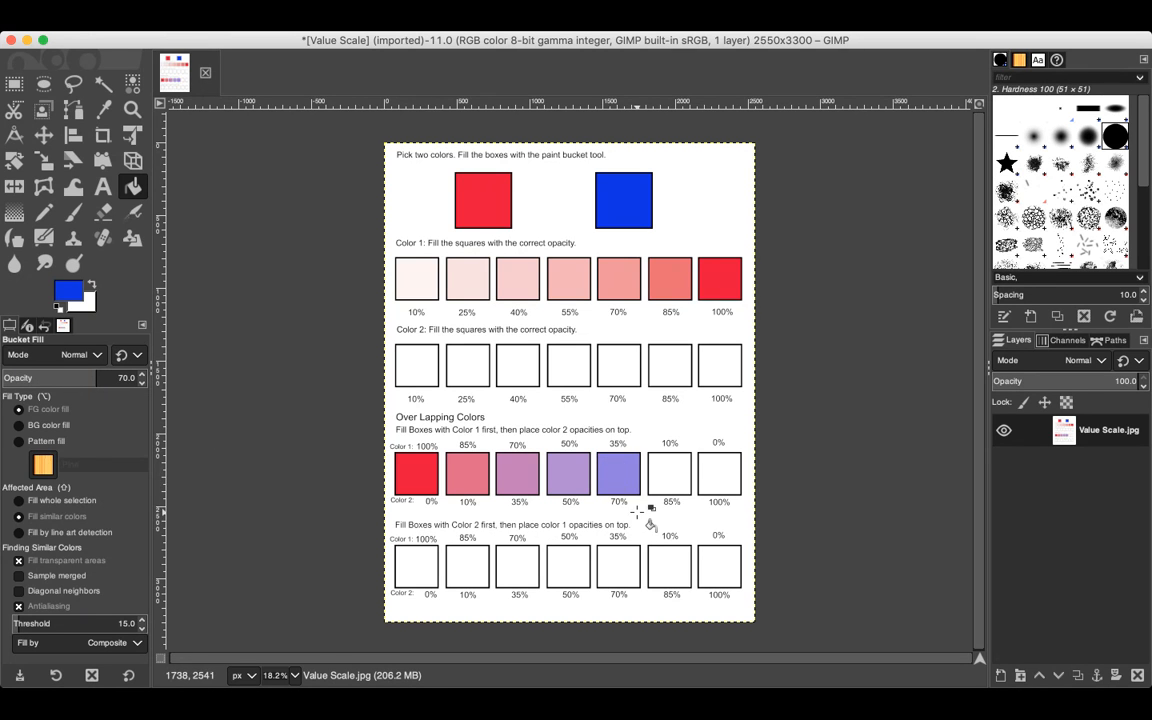